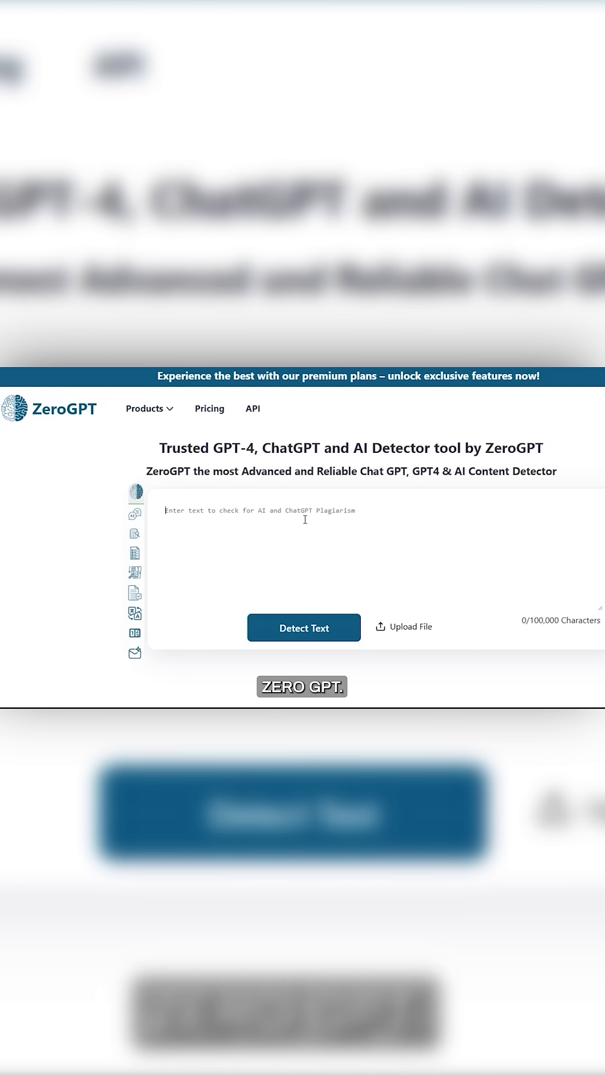
- Paste the gold essay into ZeroGPT and run detection, which returns a 94.2% AI verdict
{"action": "key", "text": "ctrl+v"}
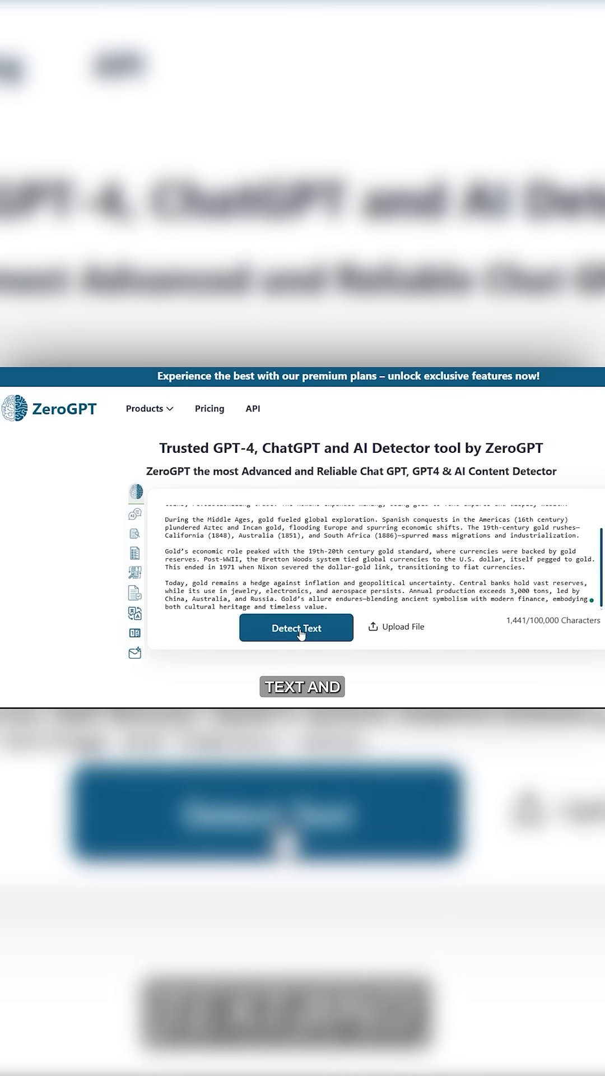
{"action": "left_click", "coordinate": [299, 630]}
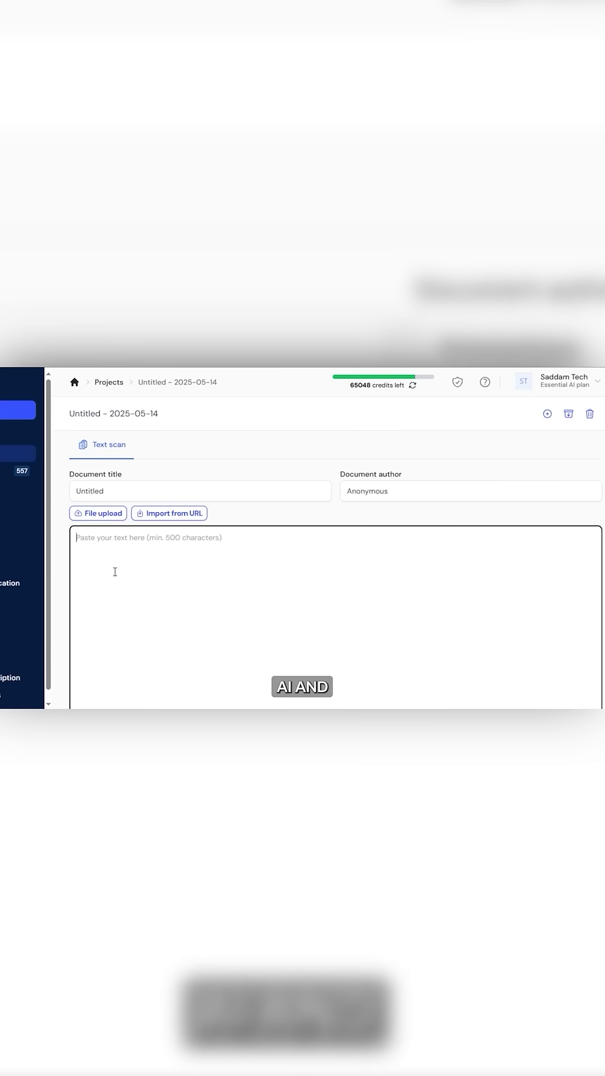
- Paste the gold essay into Winston AI and scan it for a 0% human score
{"action": "key", "text": "ctrl+v"}
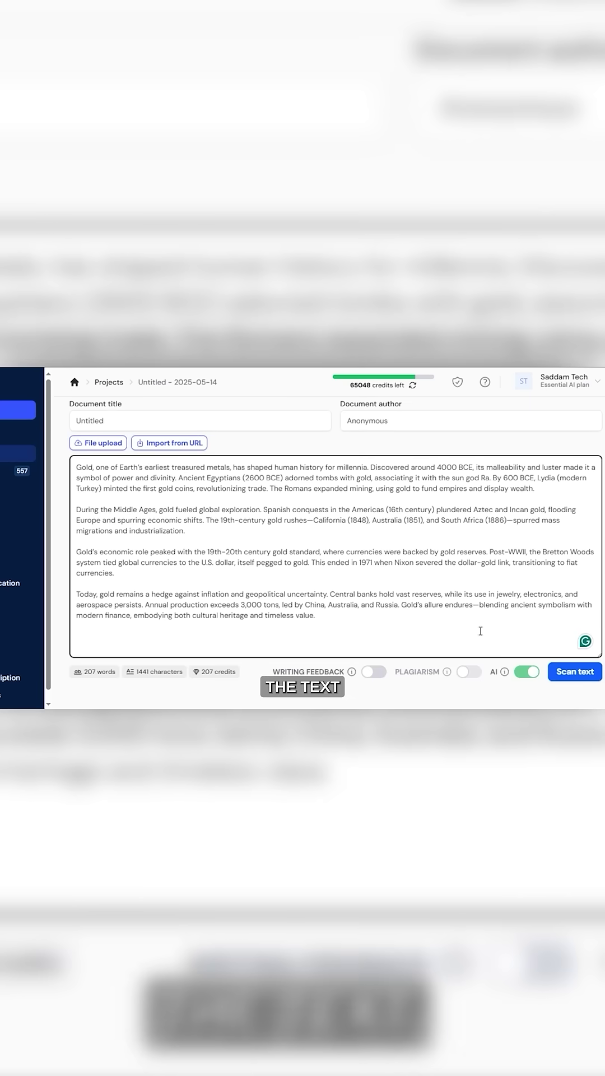
{"action": "left_click", "coordinate": [570, 668]}
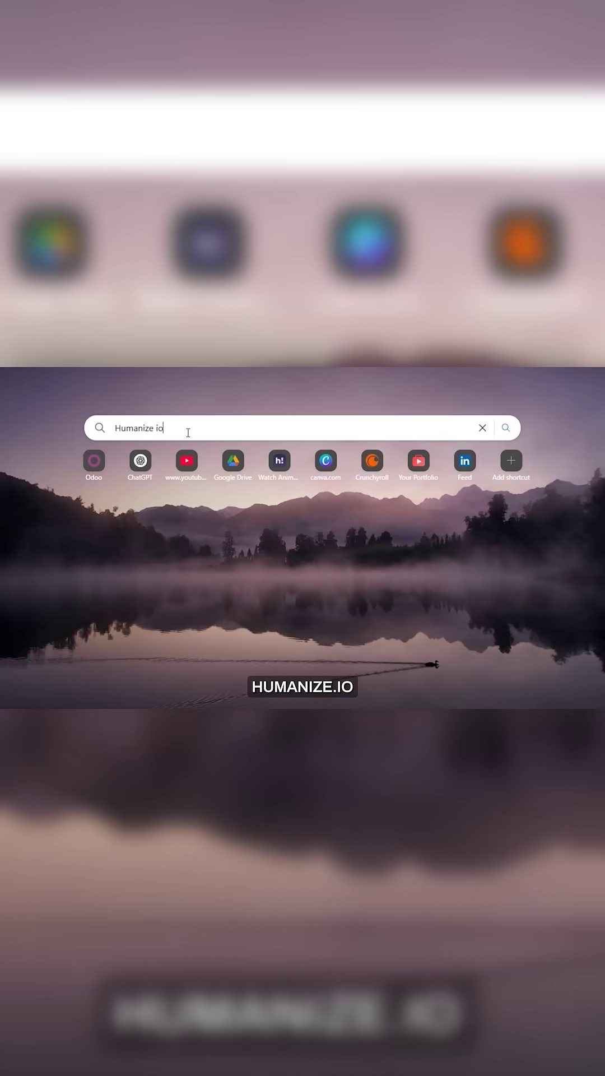
- Run the browser search for 'Humanize io'
{"action": "key", "text": "Return"}
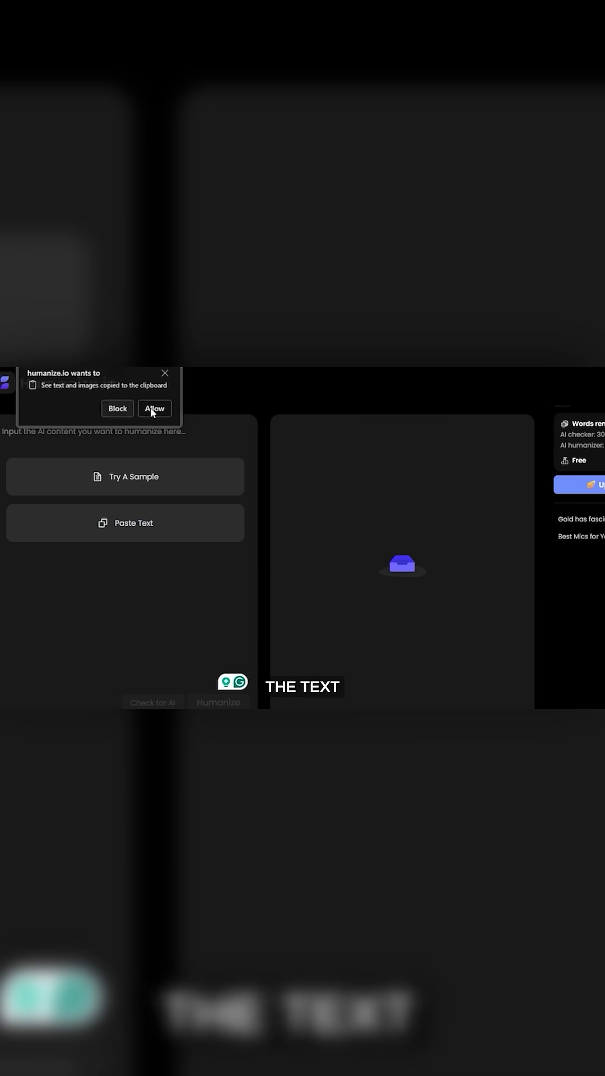
- Allow Humanize.io to paste the copied gold essay from the clipboard, then humanize it
{"action": "left_click", "coordinate": [152, 412]}
{"action": "left_click", "coordinate": [229, 691]}
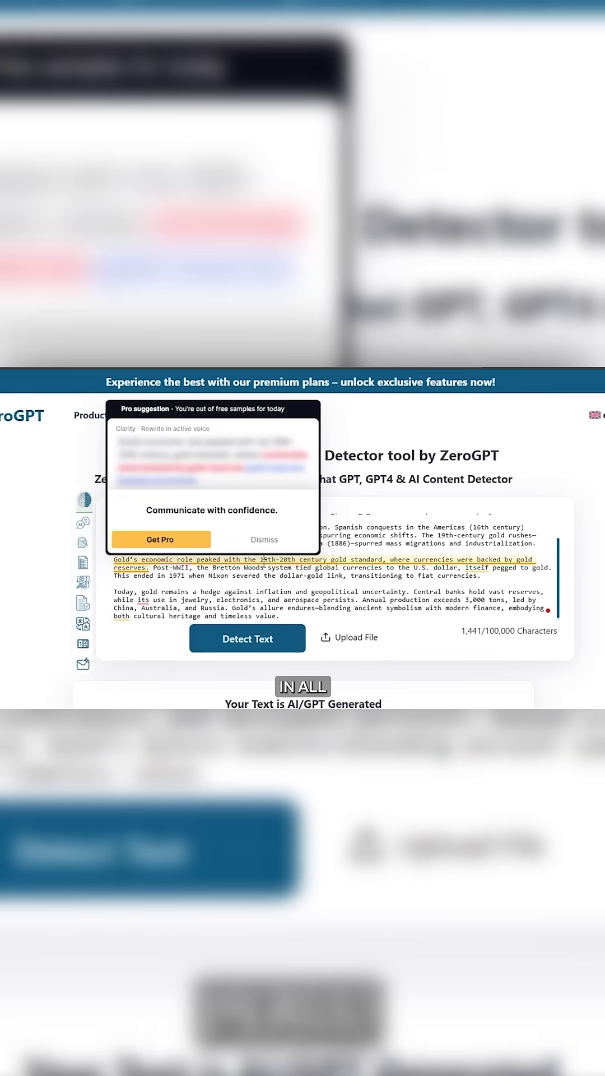
- Replace ZeroGPT's text with the humanized essay for a 0% AI verdict, then paste it into the next checker
{"action": "key", "text": "ctrl+a"}
{"action": "key", "text": "ctrl+v"}
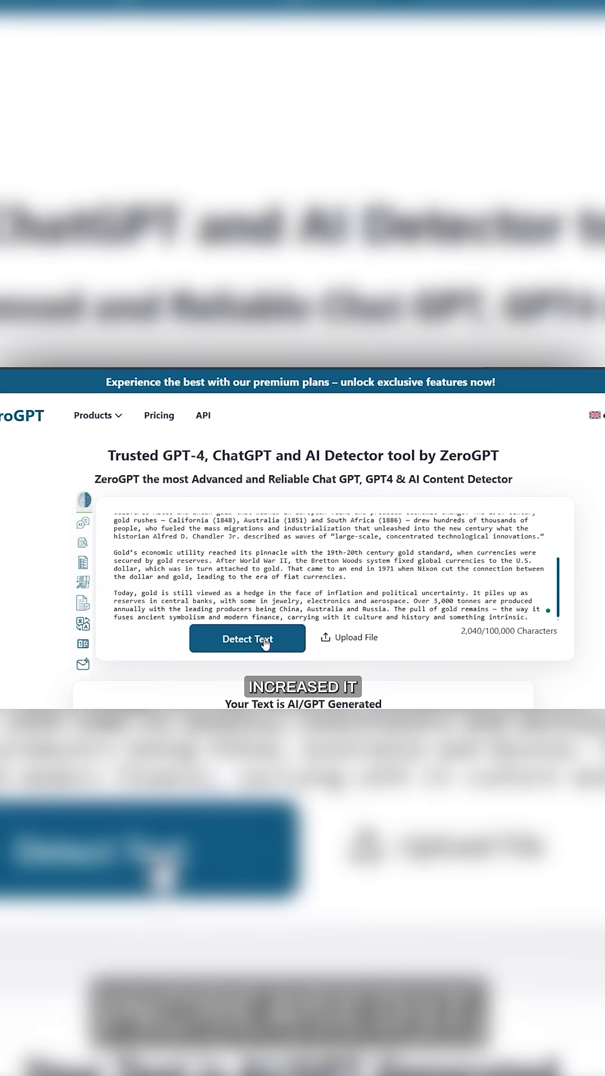
{"action": "left_click", "coordinate": [266, 641]}
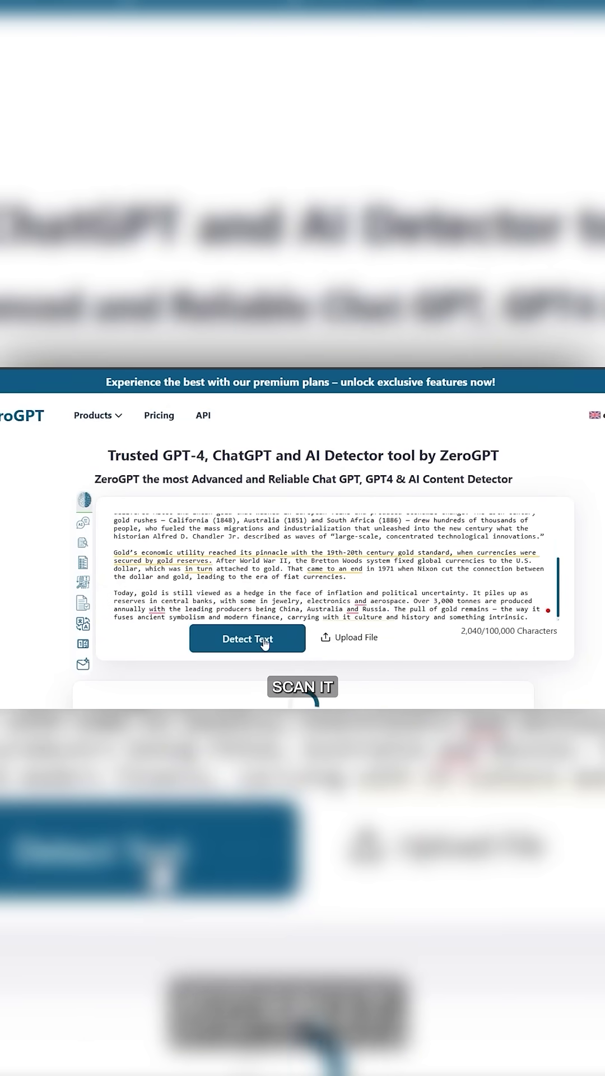
{"action": "scroll", "coordinate": [265, 640], "scroll_direction": "down", "scroll_amount": 2}
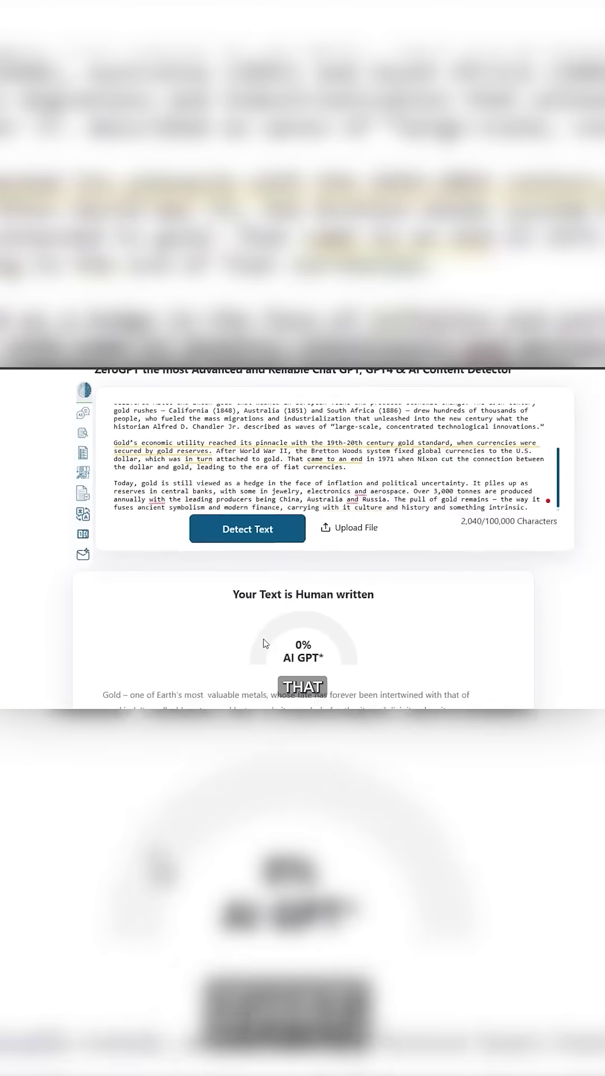
{"action": "scroll", "coordinate": [265, 642], "scroll_direction": "down", "scroll_amount": 1}
{"action": "scroll", "coordinate": [265, 643], "scroll_direction": "down", "scroll_amount": 1}
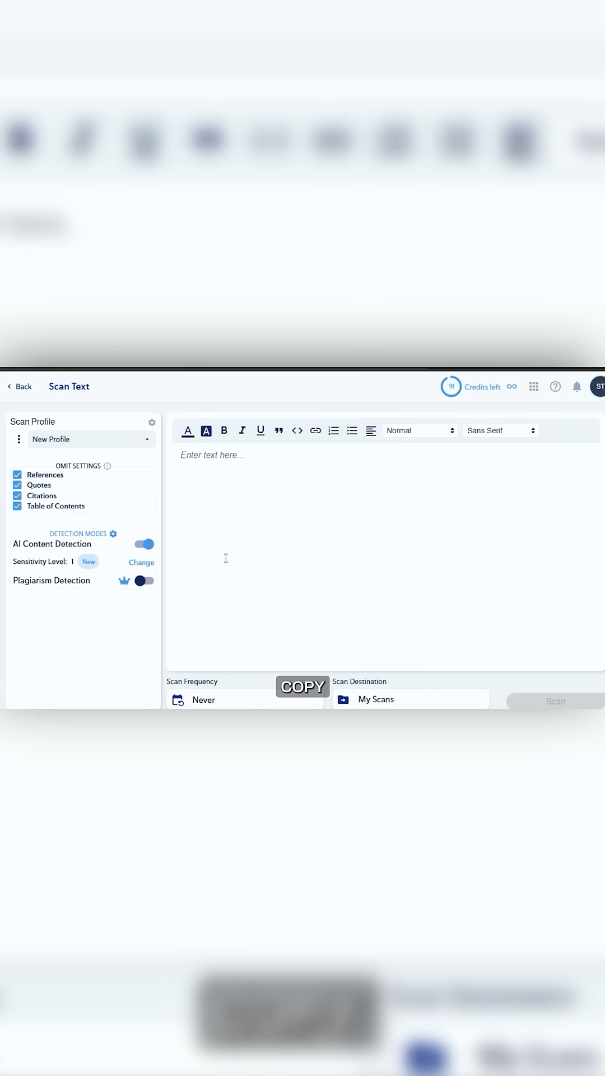
{"action": "key", "text": "ctrl+v"}
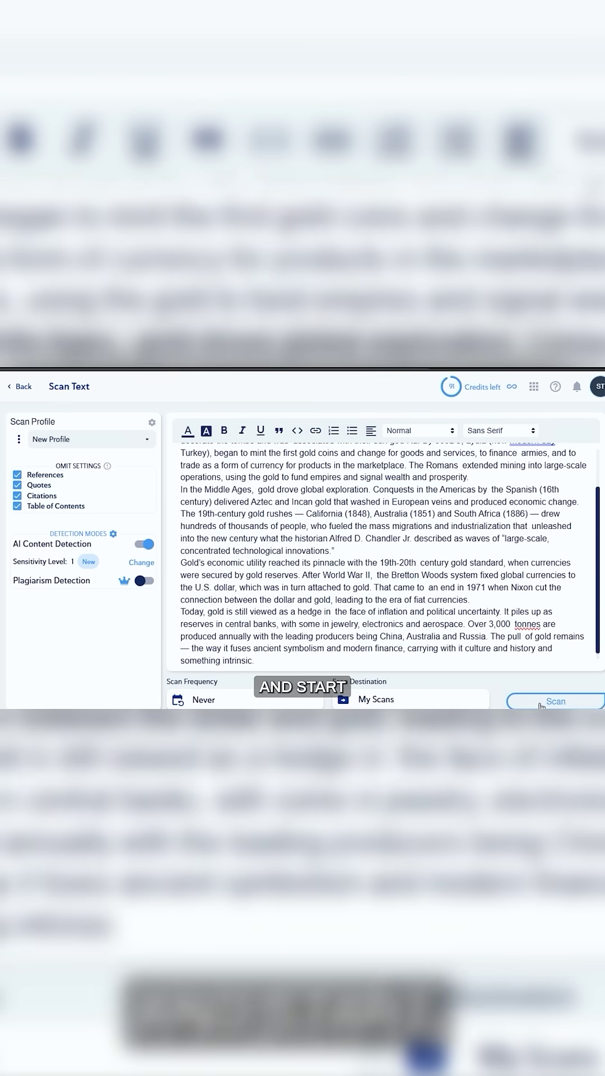